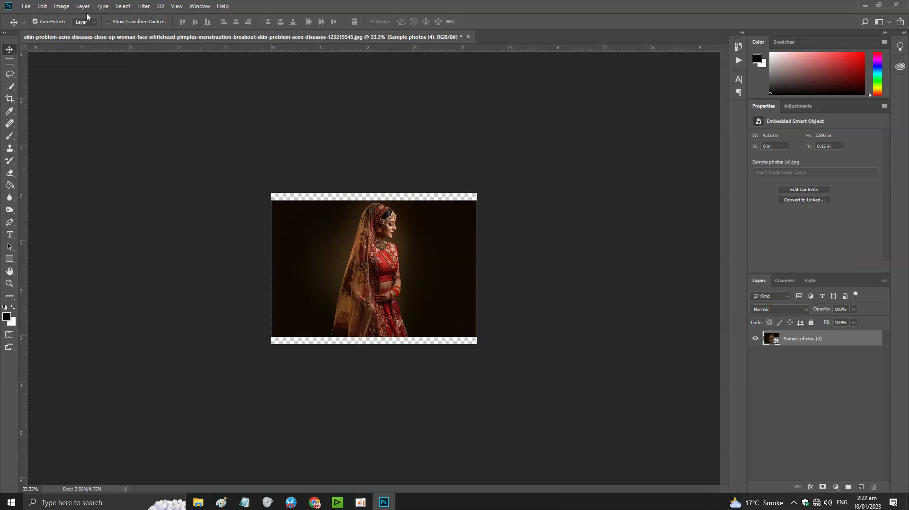
Browse the Image menu and check the shortcut reminder note.
click(66, 7)
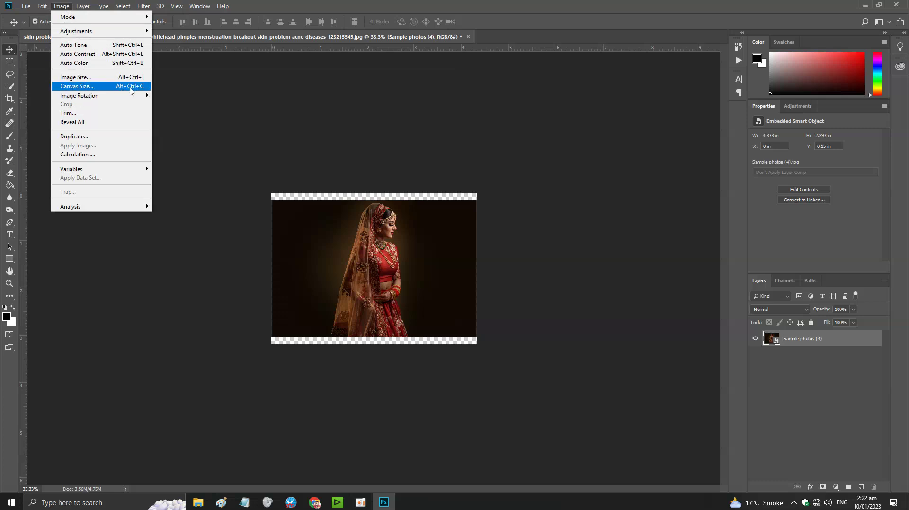
click(244, 502)
text(Press Ctrl+Alt+C)
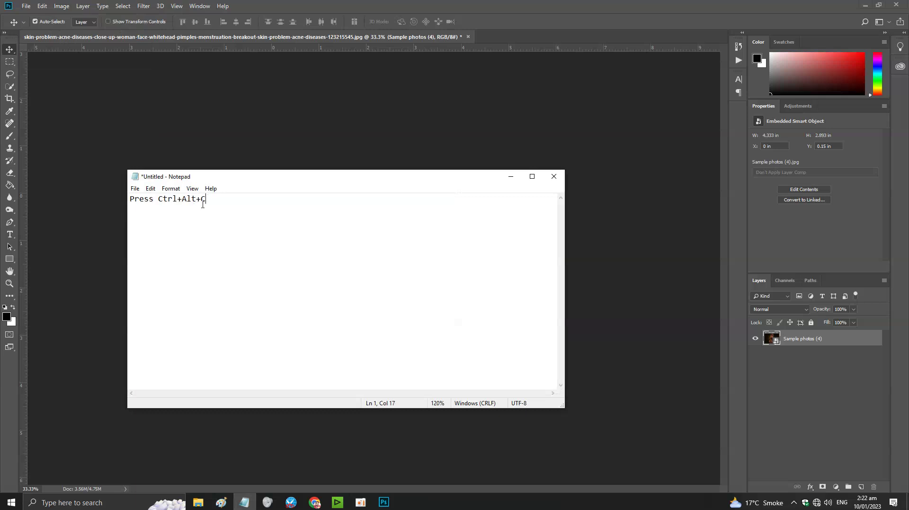
click(511, 176)
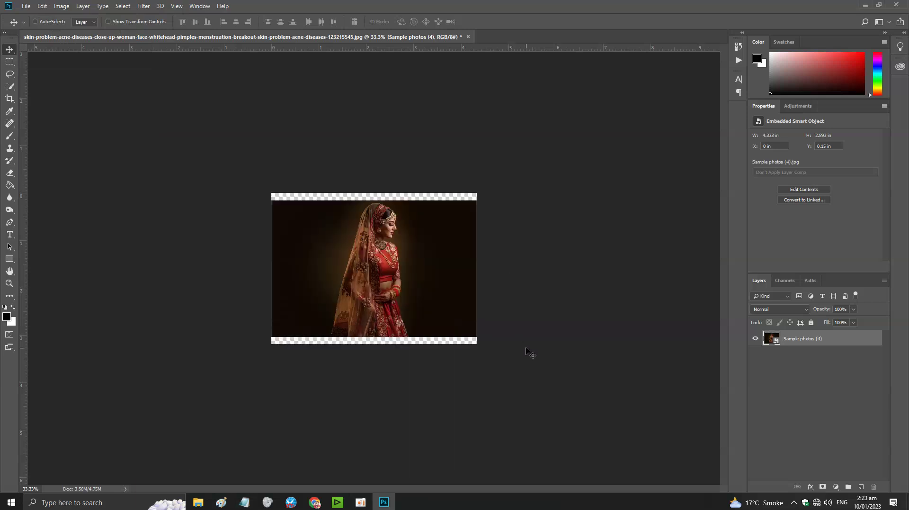
Change the canvas size to 7 inches wide by 5 inches high.
key(ctrl+alt+c)
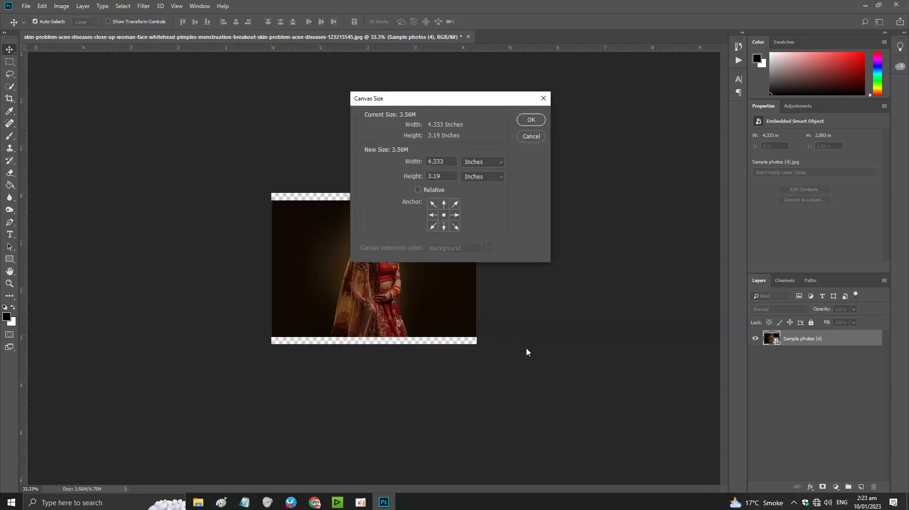
drag(454, 105, 601, 161)
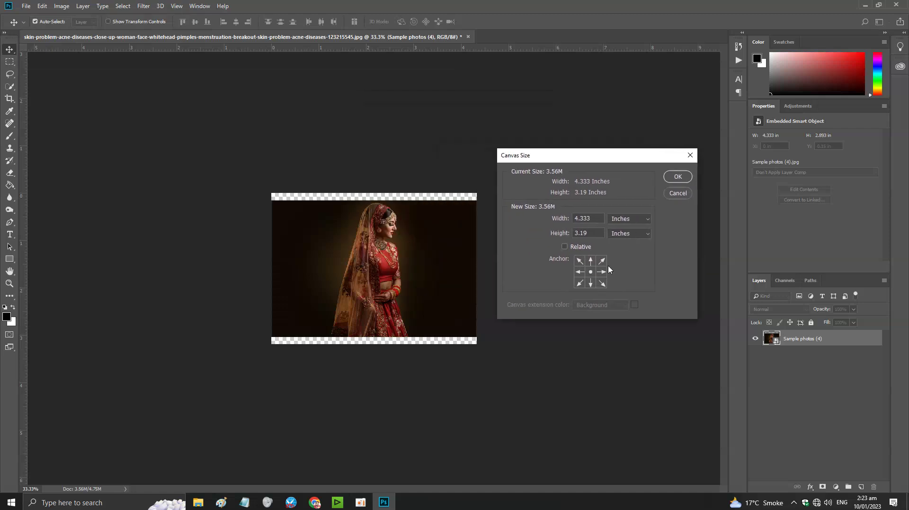
double_click(589, 232)
text(5)
double_click(587, 217)
text(7)
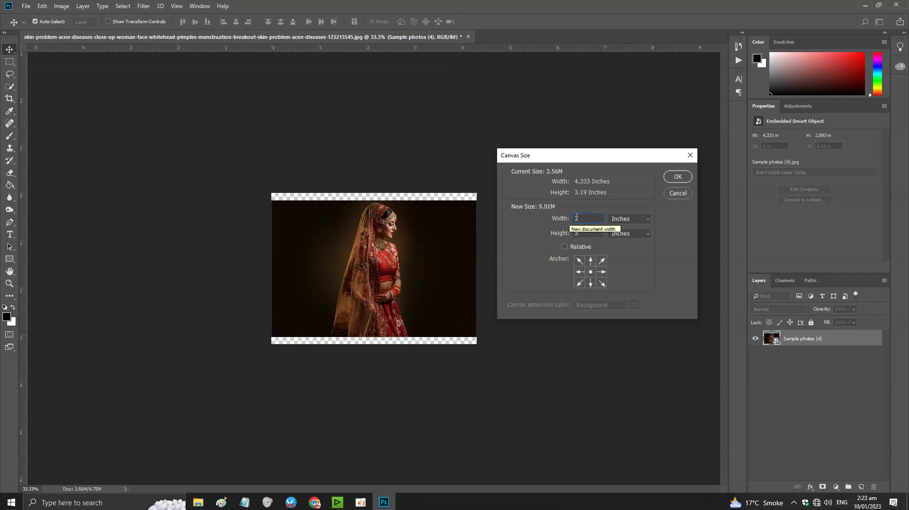
click(678, 177)
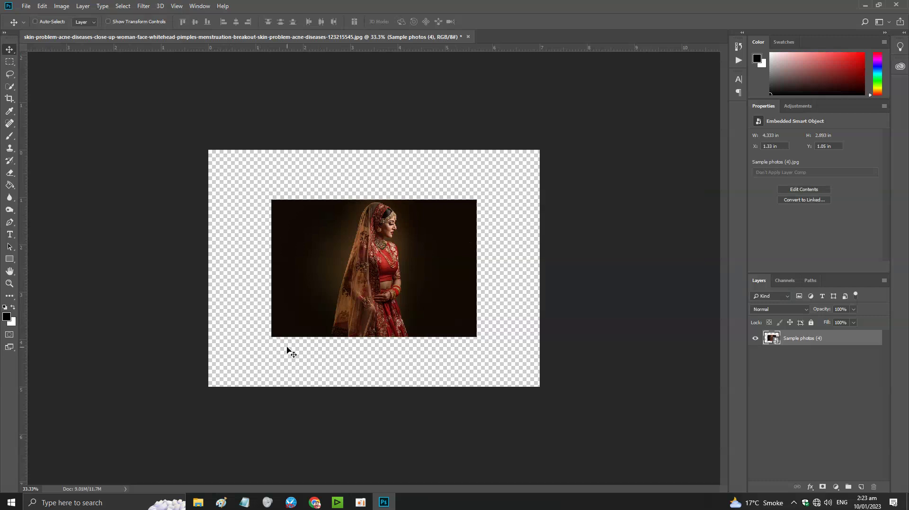
Free-transform the photo corner to corner so it covers the canvas.
key(ctrl+t)
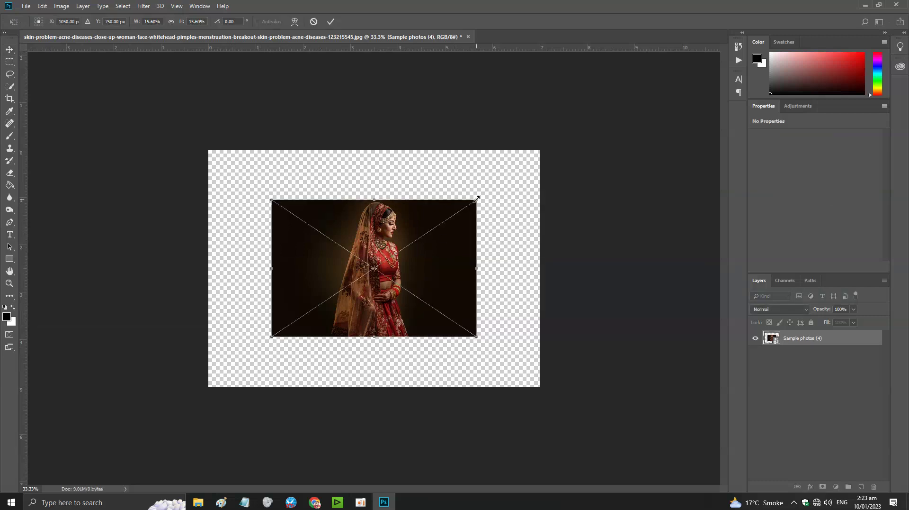
drag(477, 199, 540, 149)
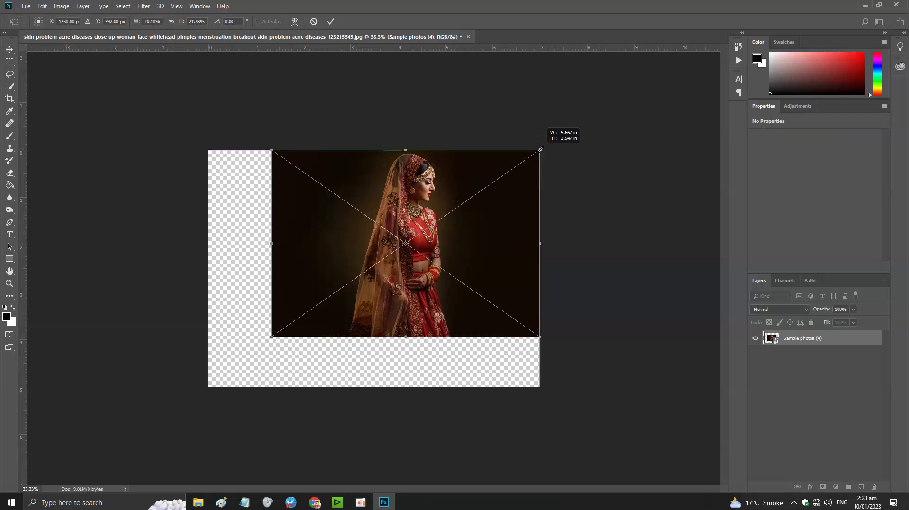
drag(271, 336, 207, 384)
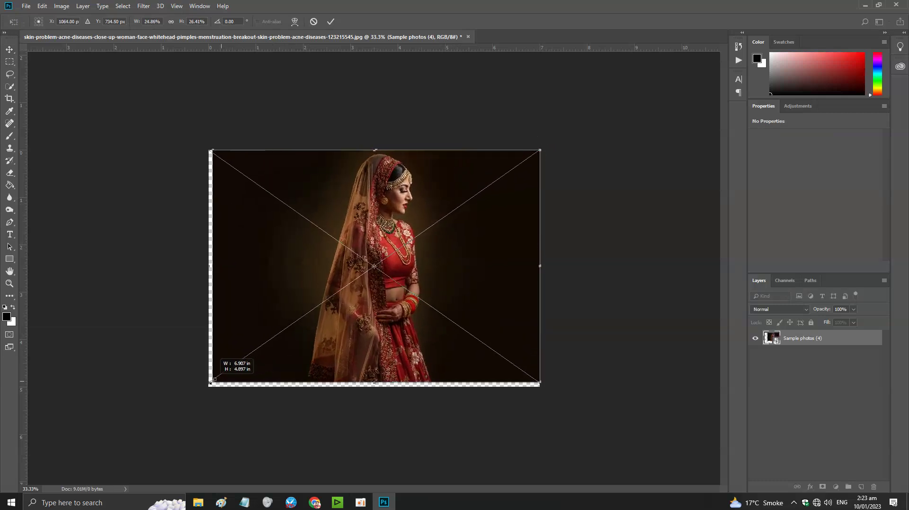
key(Return)
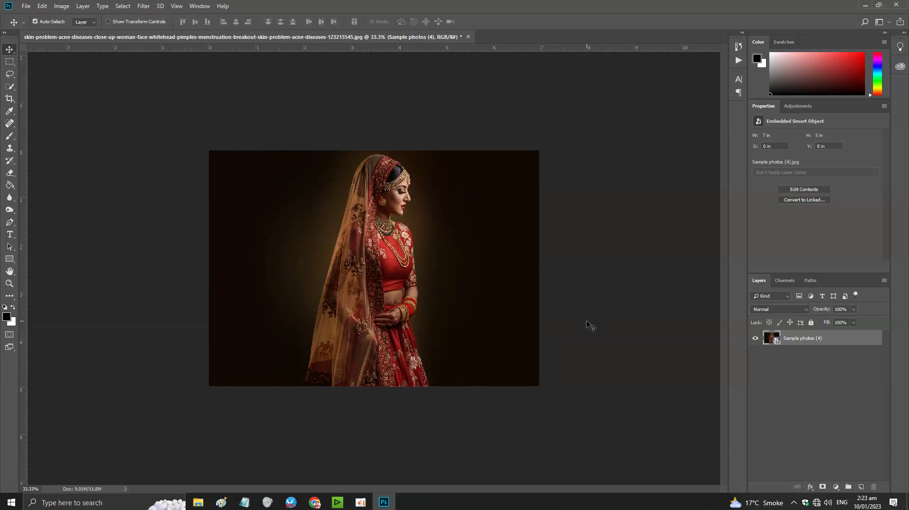
Fine-tune the photo's size, stretching it slightly downward to about 5.11 inches tall.
key(ctrl+t)
drag(540, 150, 546, 150)
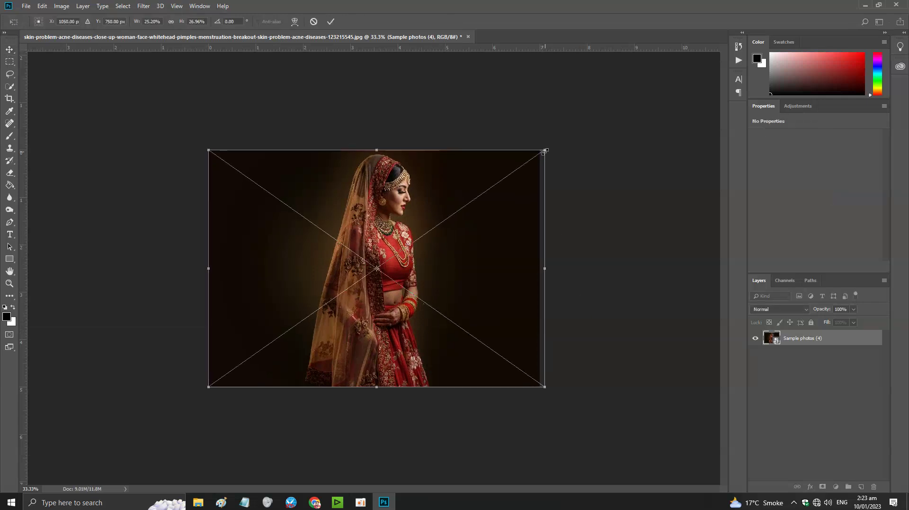
key(ctrl+z)
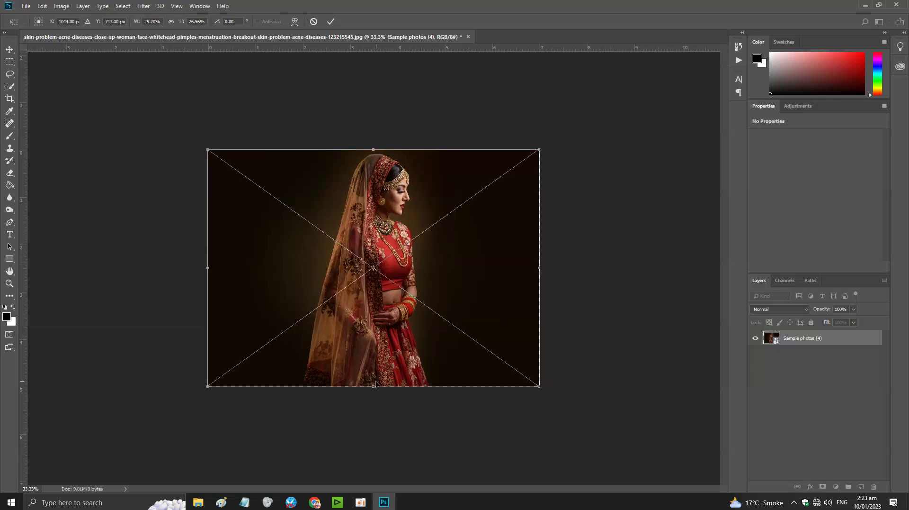
drag(375, 385, 375, 391)
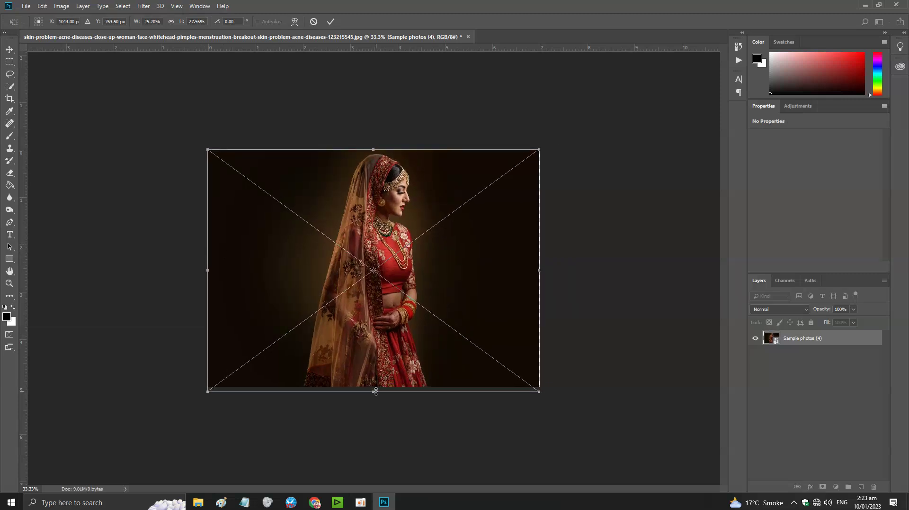
key(Escape)
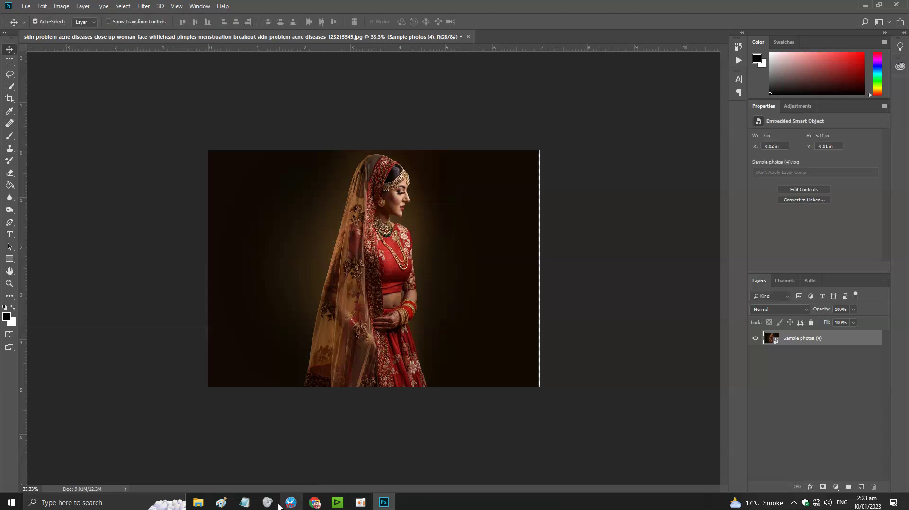
click(245, 503)
Replace the note text with 'For Adjust pic press Ctrl+T'.
drag(230, 209, 128, 197)
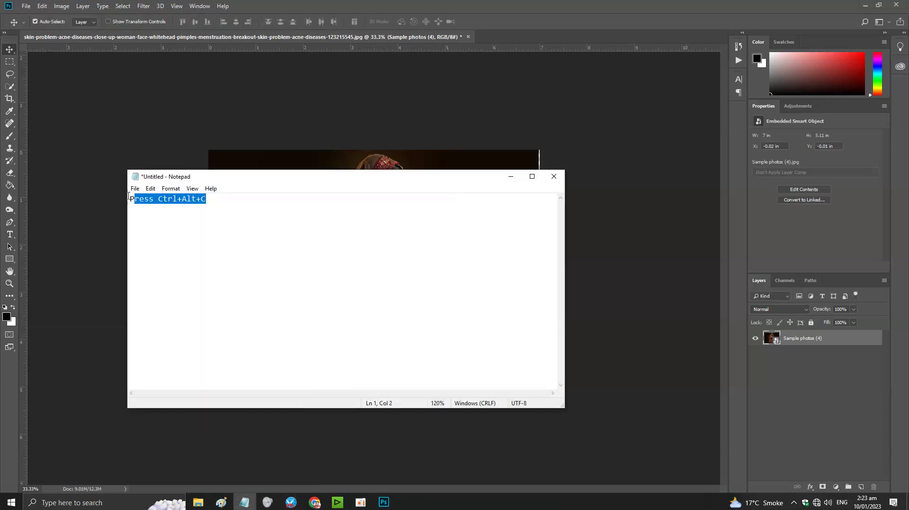
text(F)
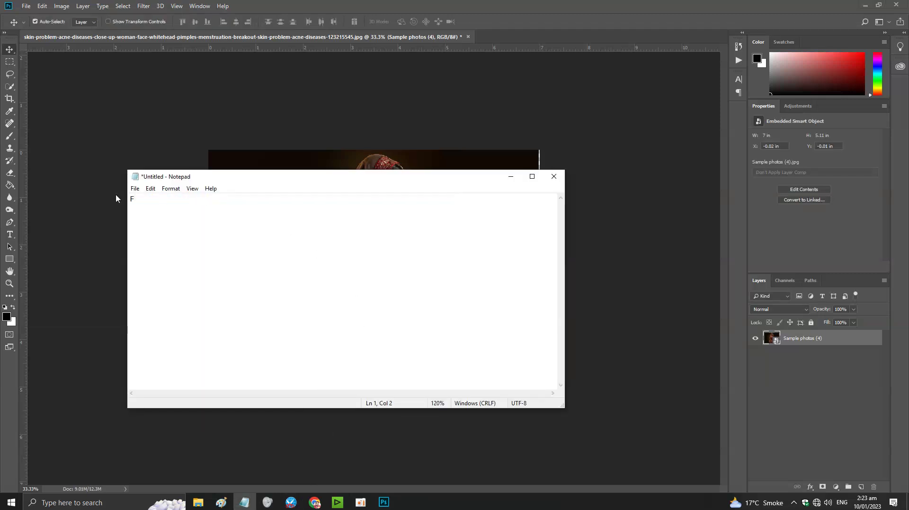
text(or Adjust pic )
text(press )
text(C)
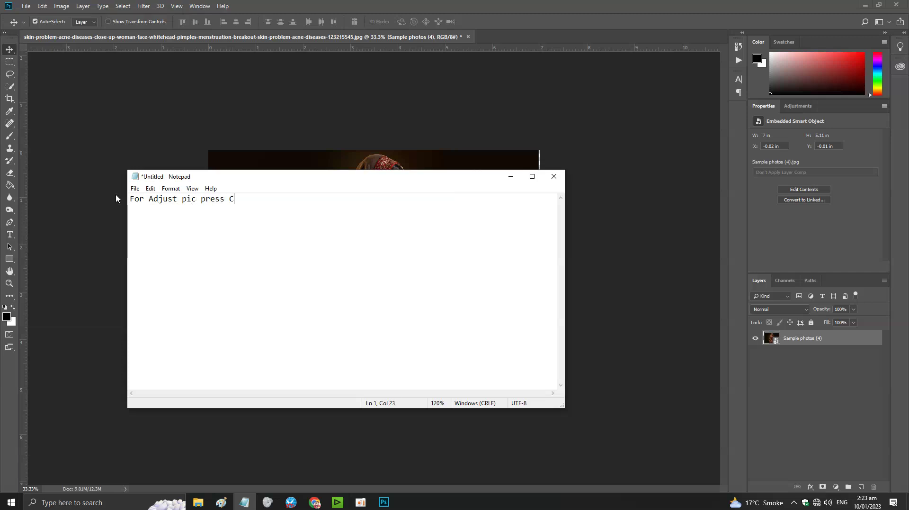
text(trl)
text(+)
text(T)
key(Return)
Add a note line about pressing Enter after adjustment and Ctrl+Shift+S for export, then minimize Notepad.
text(after )
text(Adjusting)
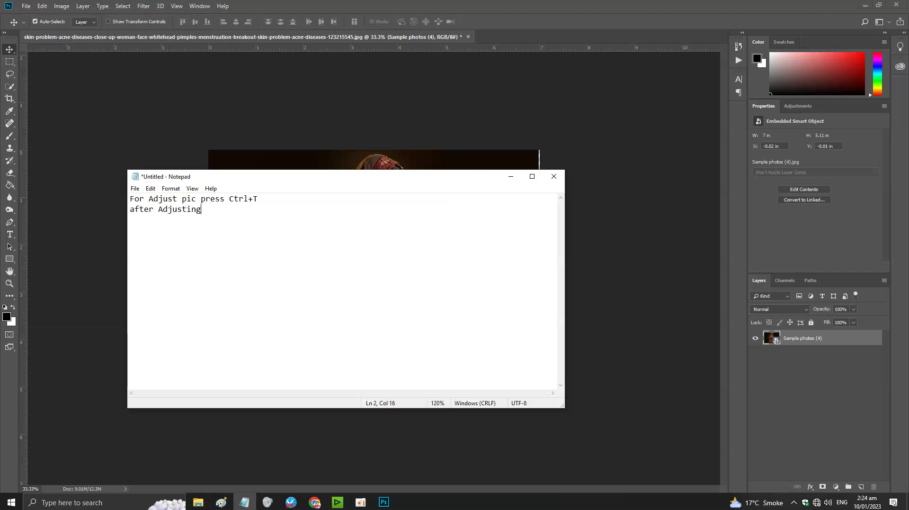
key(BackSpace)
key(BackSpace)
key(BackSpace)
text(ment )
text(Press )
text(ent)
text(er )
text(and )
text(for )
text(expo)
text(rt)
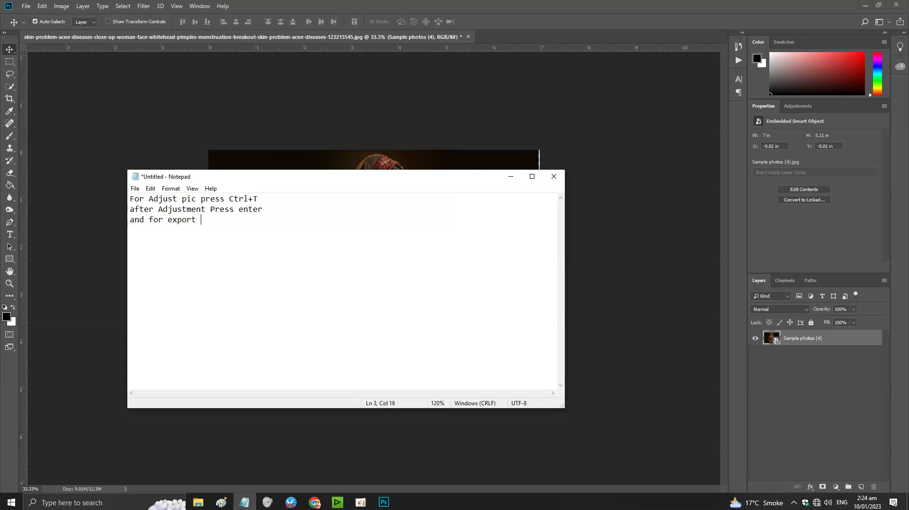
text([)
key(BackSpace)
text(port)
key(BackSpace)
text(ress C)
text(trl+)
text(Shift+)
text(S)
right_click(286, 198)
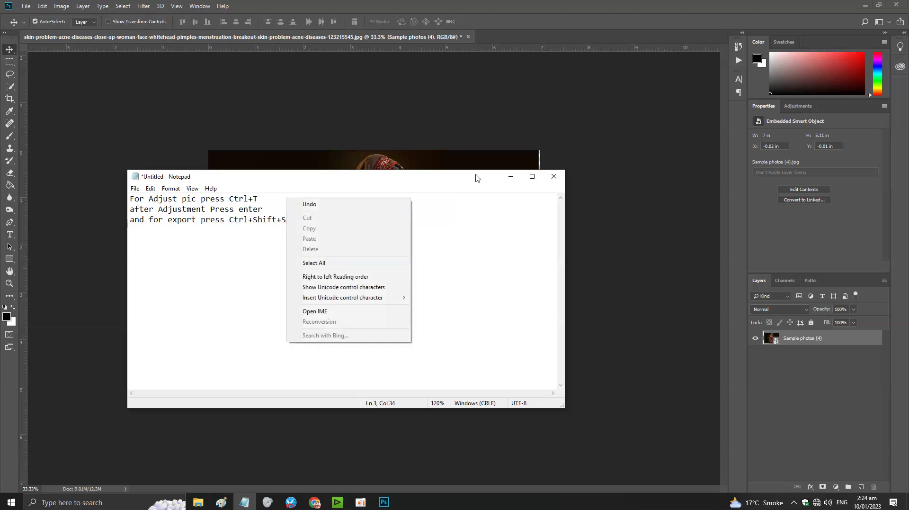
click(511, 177)
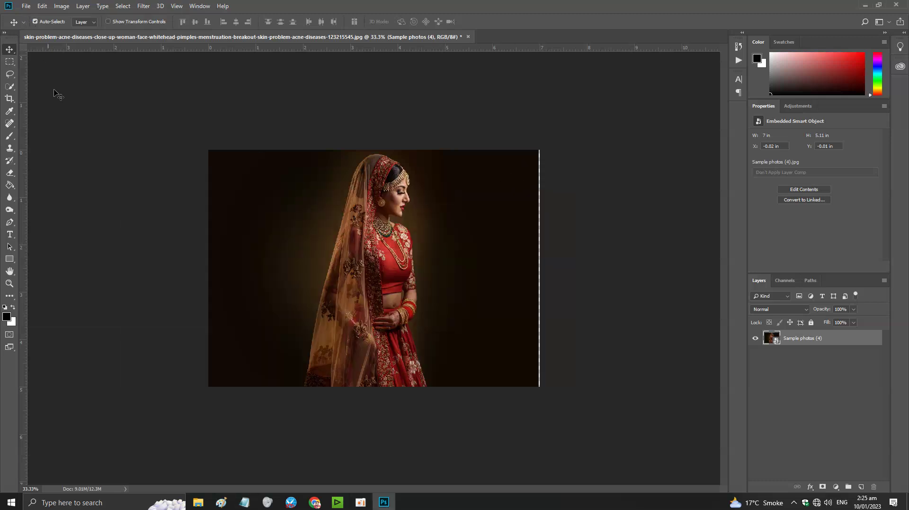
Save the portrait as a quality-10 JPEG, replacing the existing Desktop file.
key(ctrl)
key(ctrl+shift+s)
mouse_move(229, 10)
mouse_down()
mouse_move(267, 38)
mouse_move(428, 52)
mouse_up()
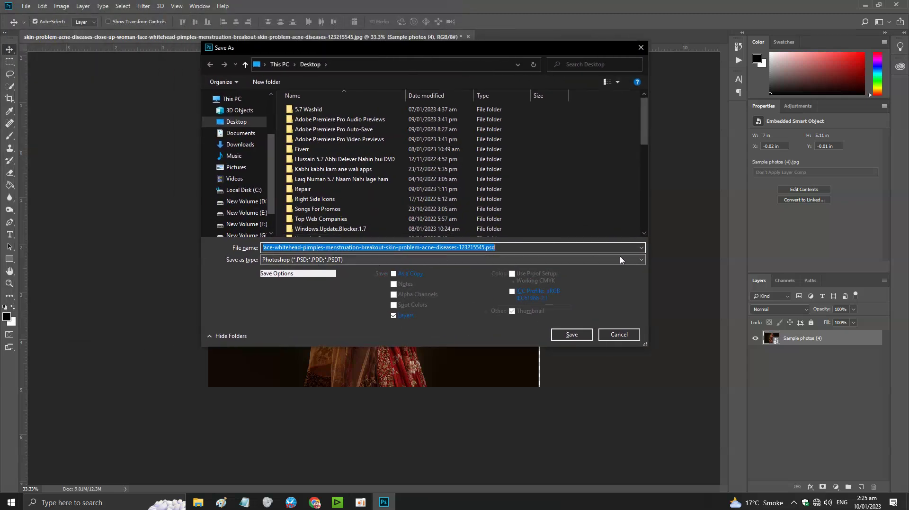
click(639, 260)
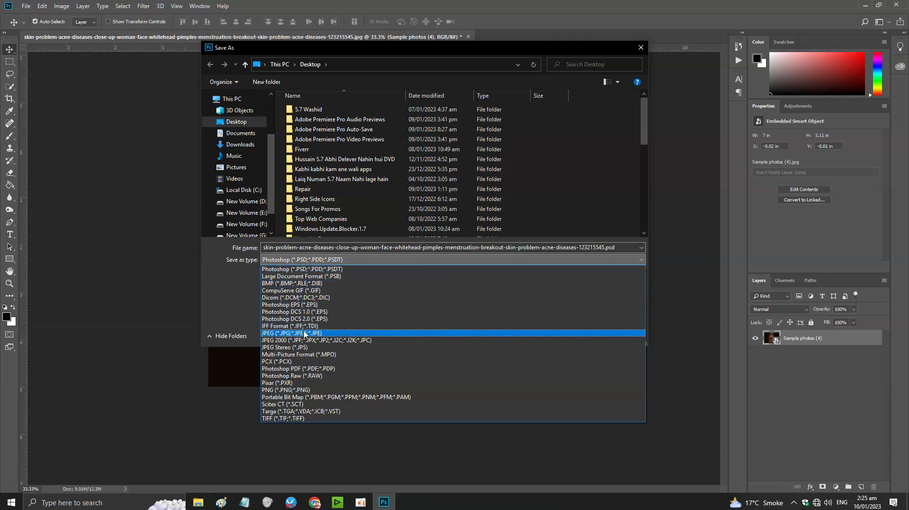
click(304, 333)
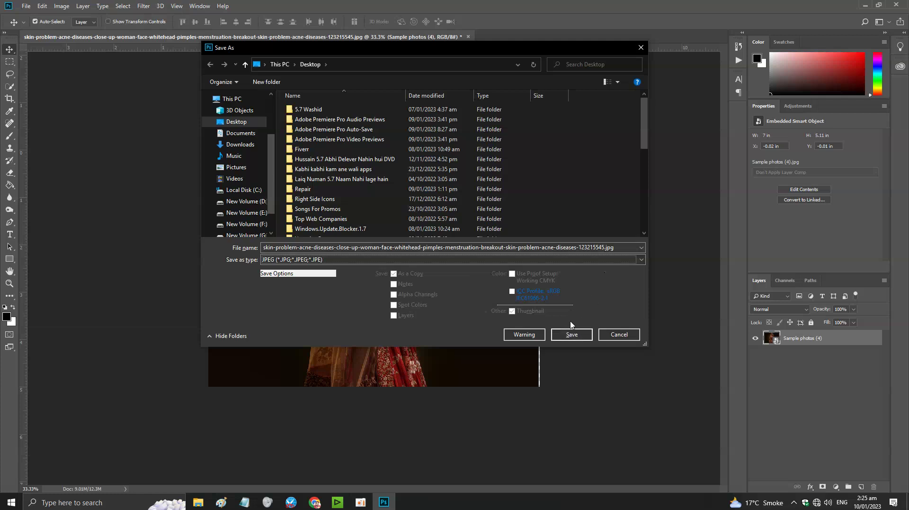
click(572, 334)
click(523, 257)
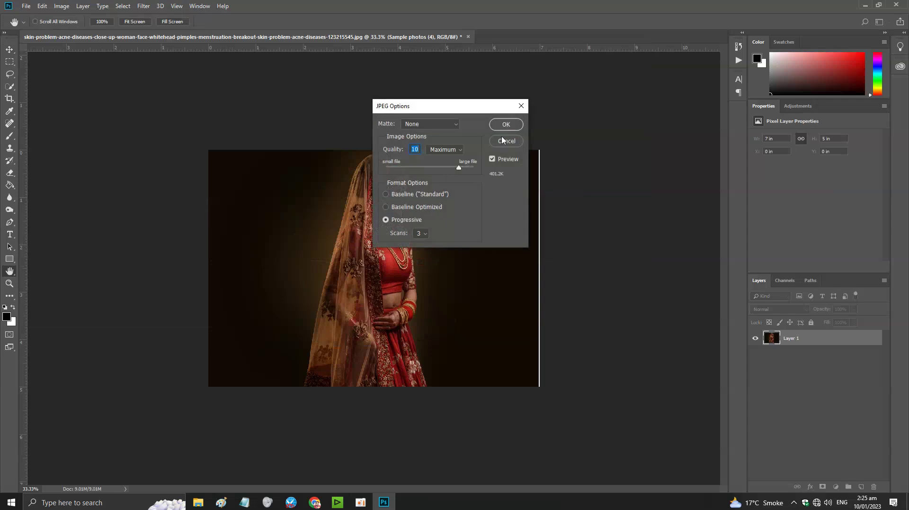
click(505, 125)
click(505, 126)
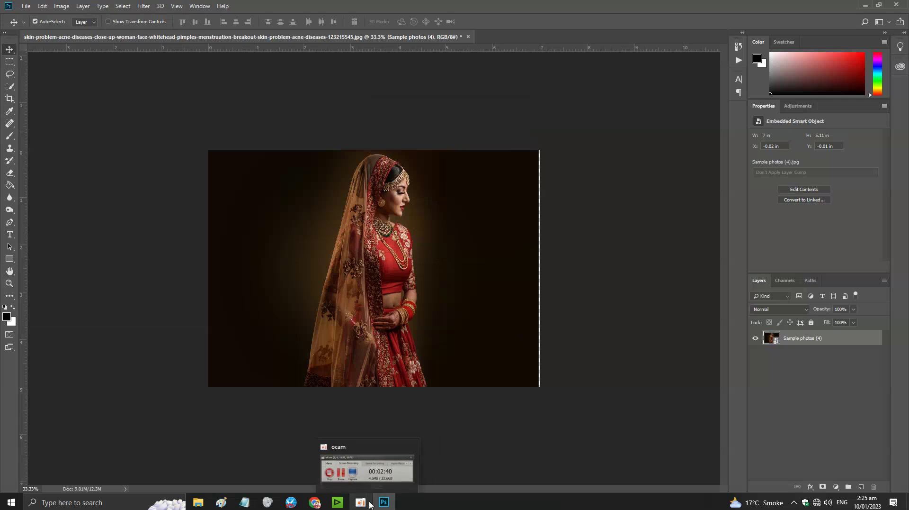
Stretch the photo's right side to 7.1 inches wide to reach the canvas edge.
key(ctrl+t)
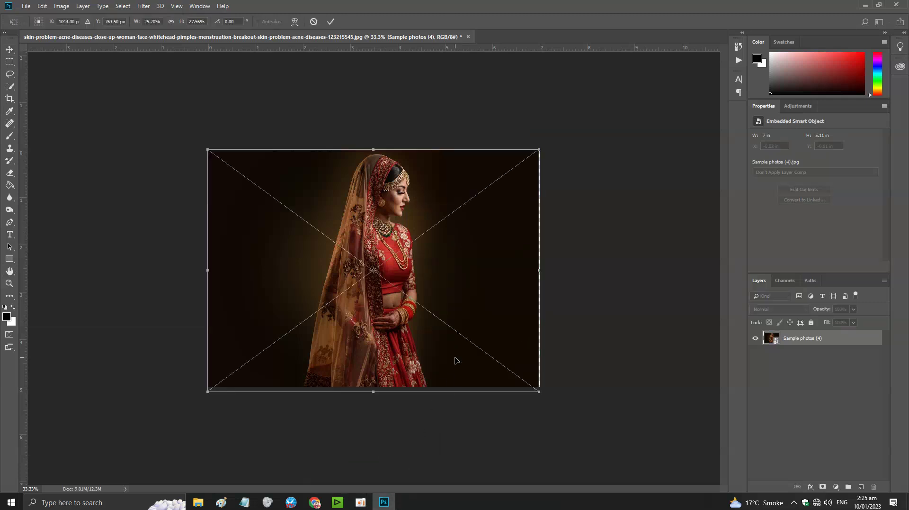
drag(539, 270, 552, 284)
key(Return)
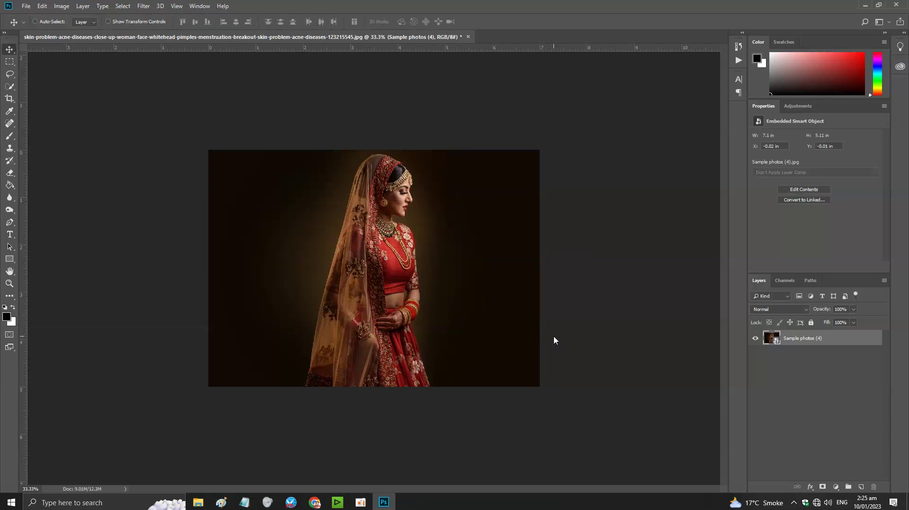
Save again as JPEG, confirming replacement of the existing Desktop file.
key(ctrl+shift+s)
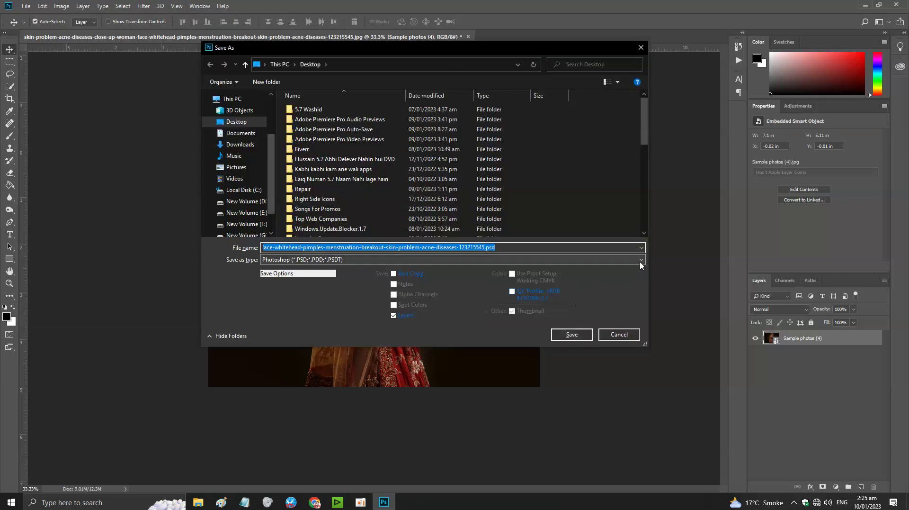
click(640, 261)
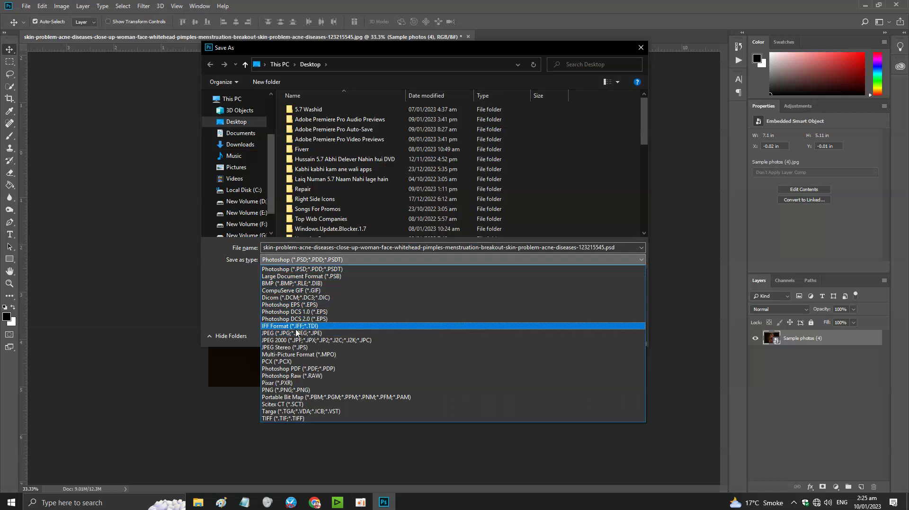
click(309, 333)
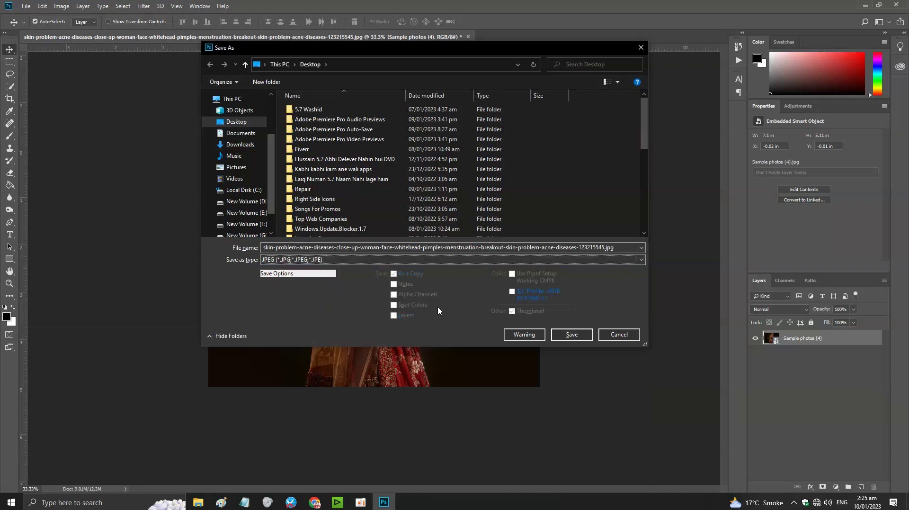
click(239, 122)
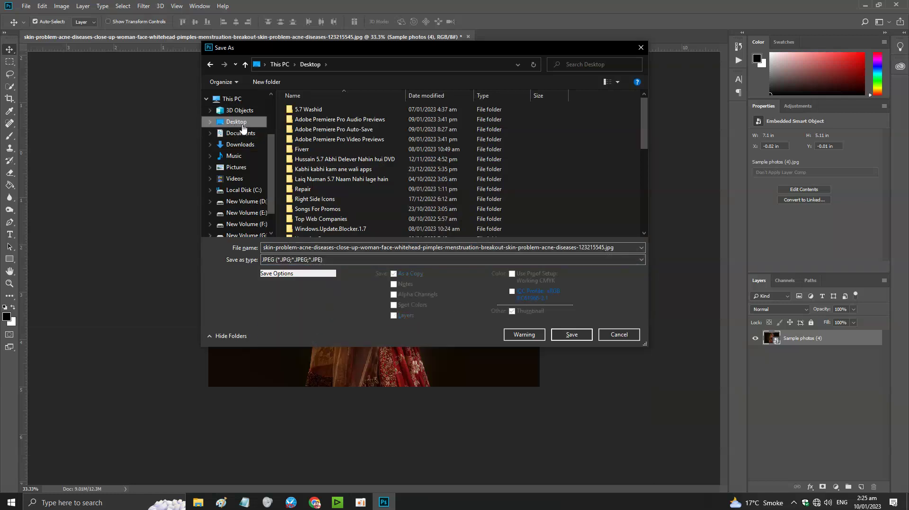
click(559, 331)
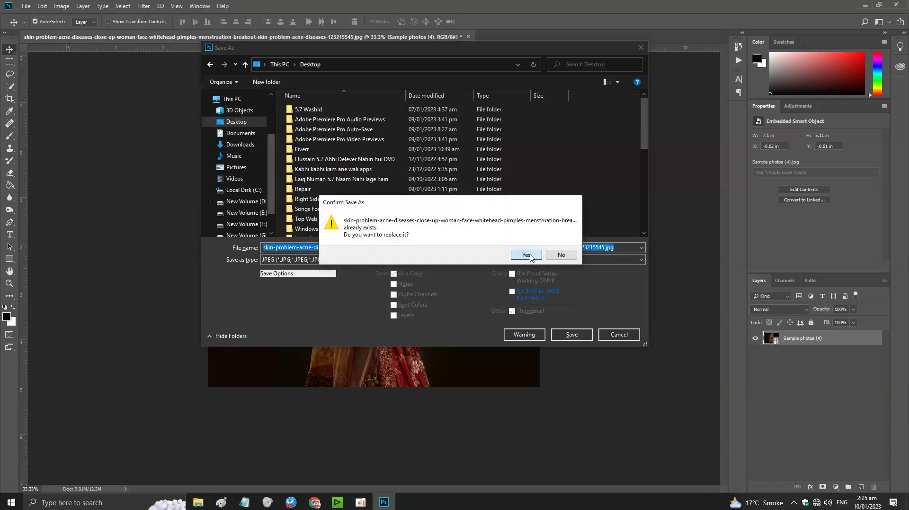
click(527, 255)
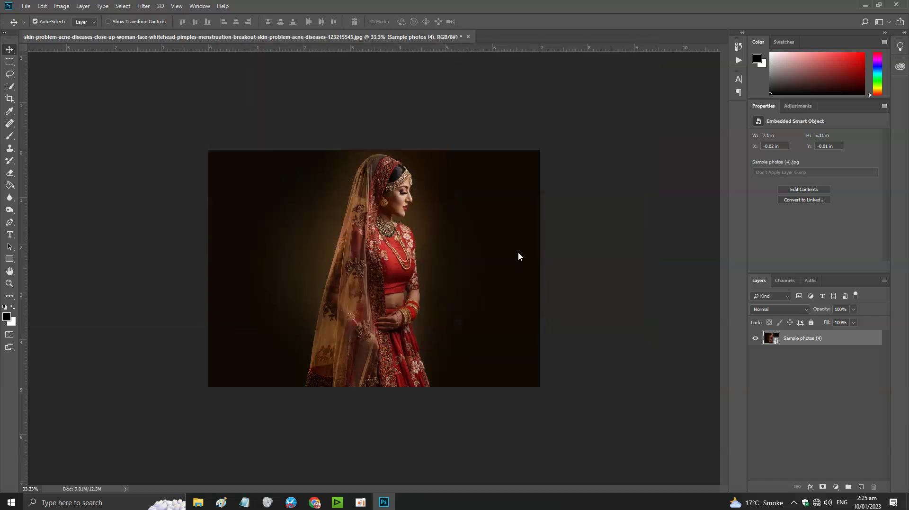
Finish that save, then re-save as a quality-10 JPEG with preview off, replacing the file.
click(506, 124)
key(ctrl)
key(ctrl+shift+s)
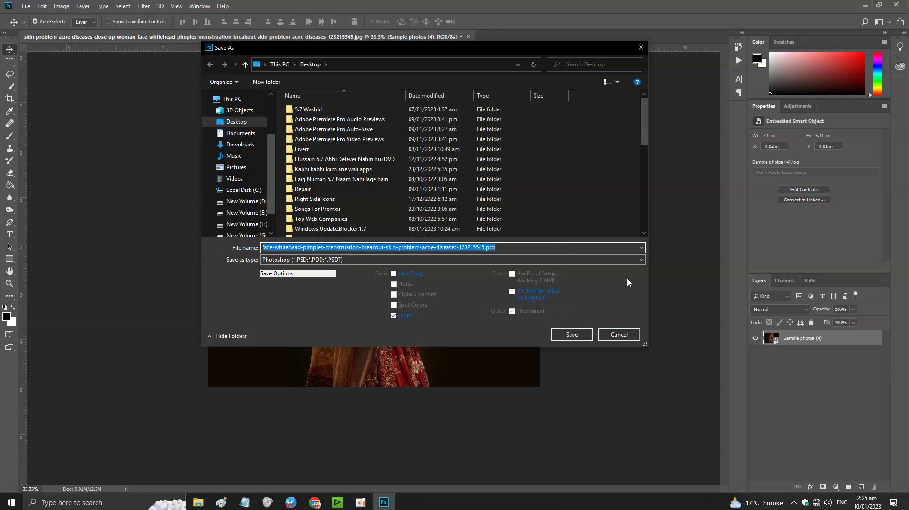
click(642, 259)
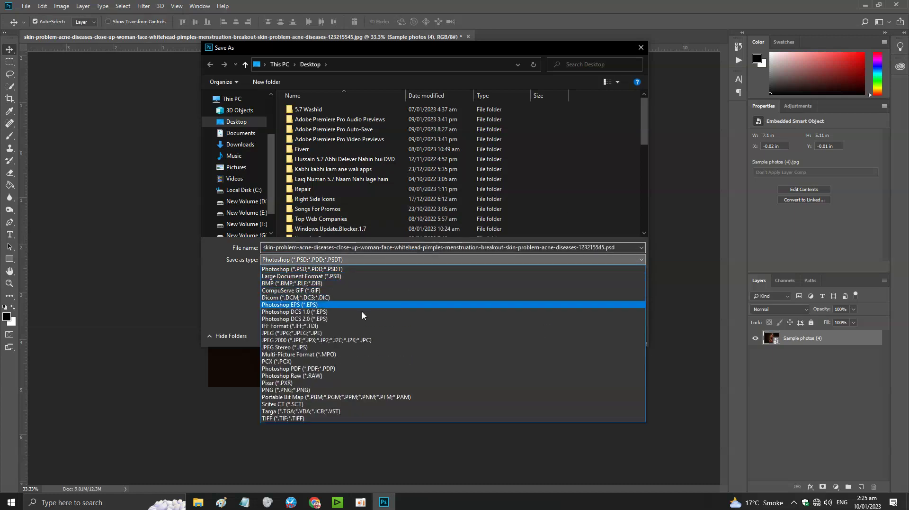
click(339, 333)
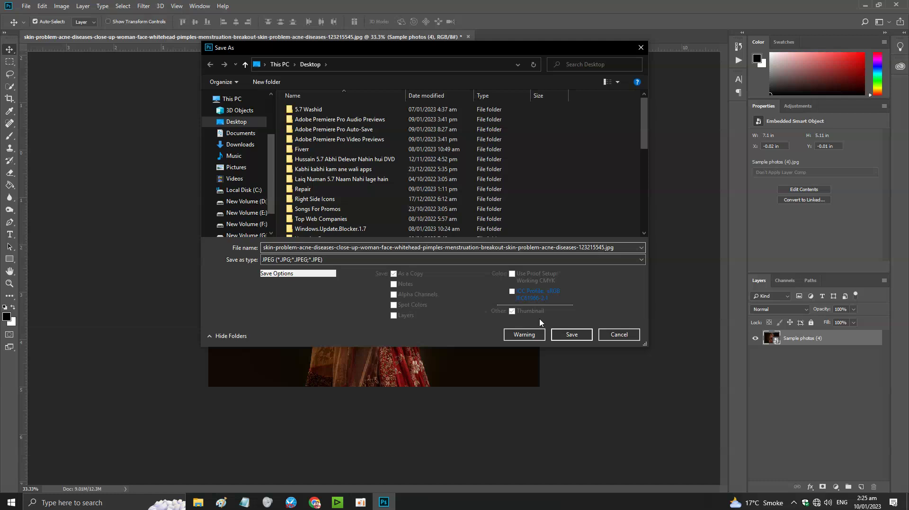
click(571, 334)
click(526, 255)
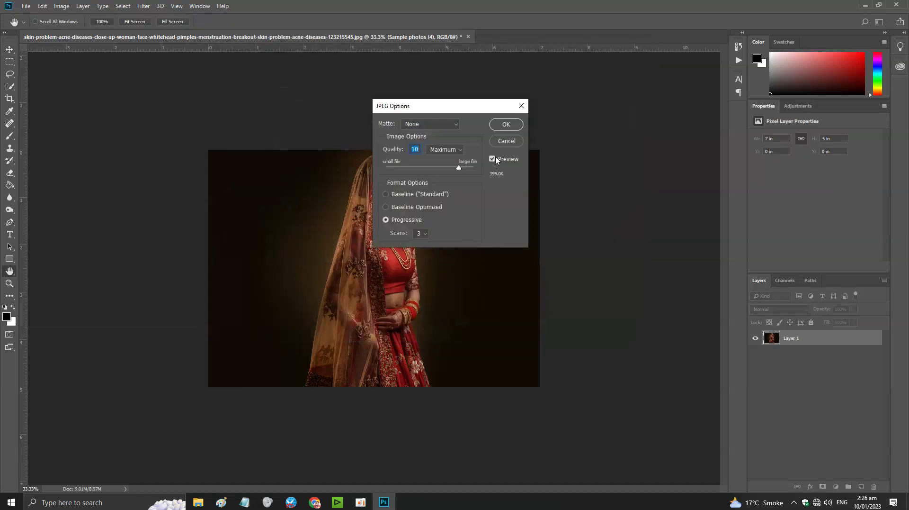
click(492, 160)
click(506, 125)
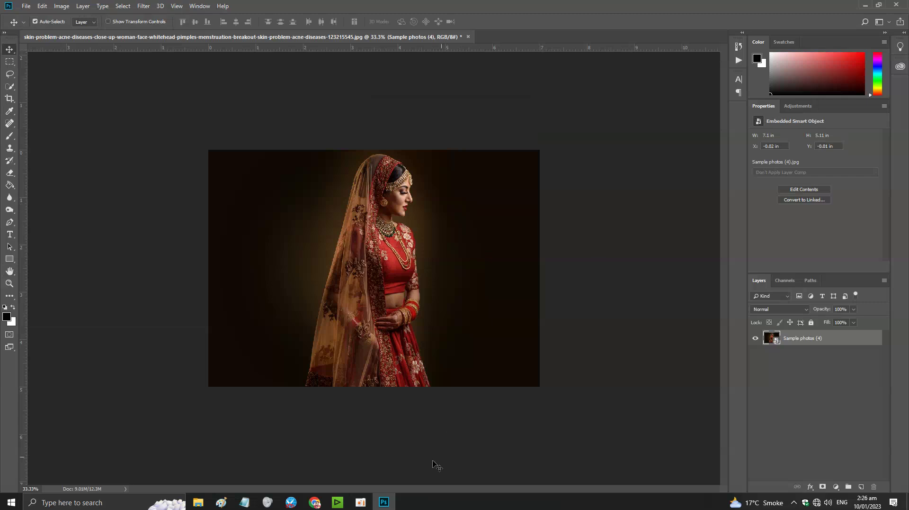